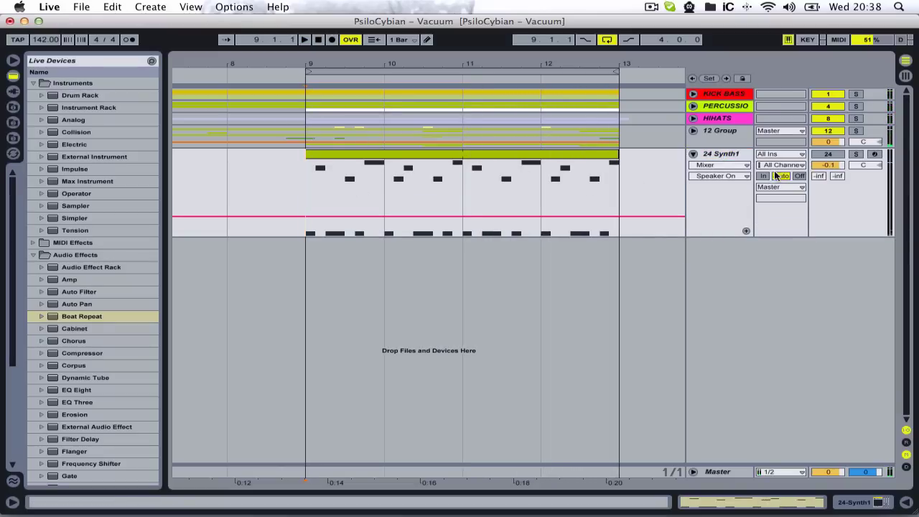
Play the soloed 24 Synth1 track and review its device chain and MIDI clip.
key(space)
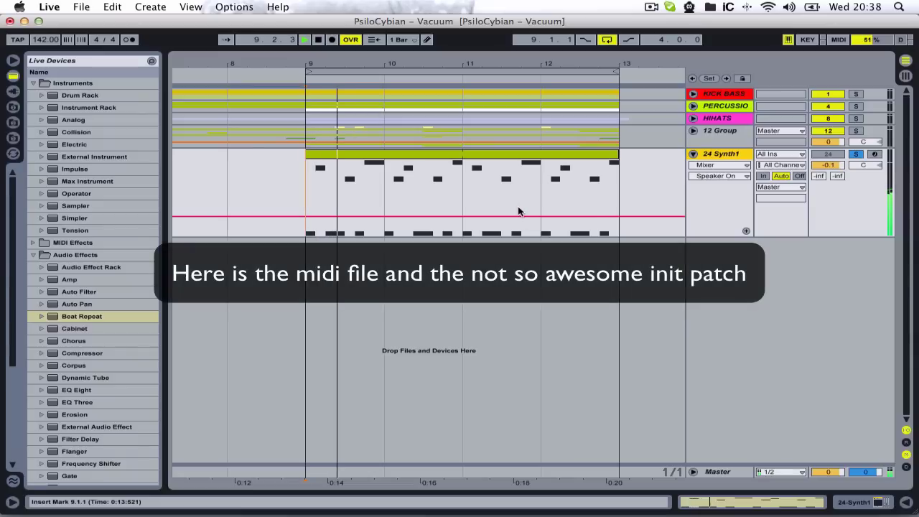
double_click(722, 156)
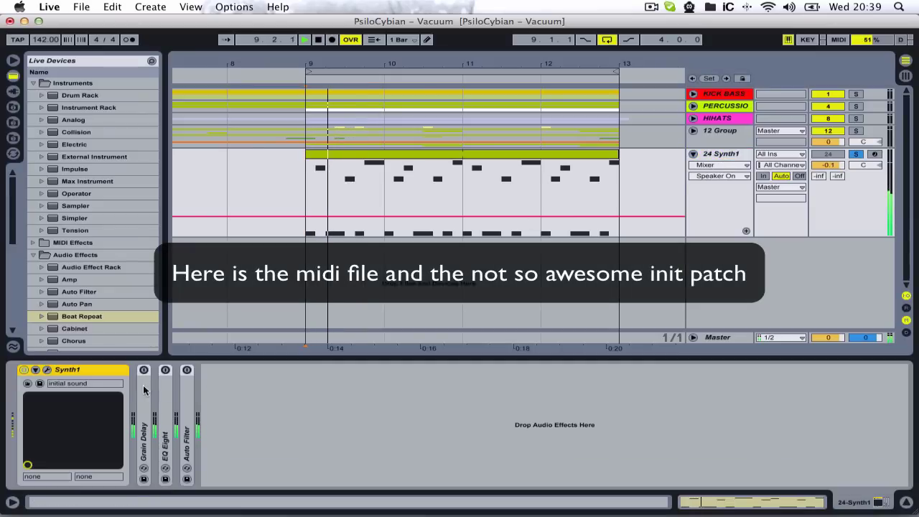
double_click(363, 155)
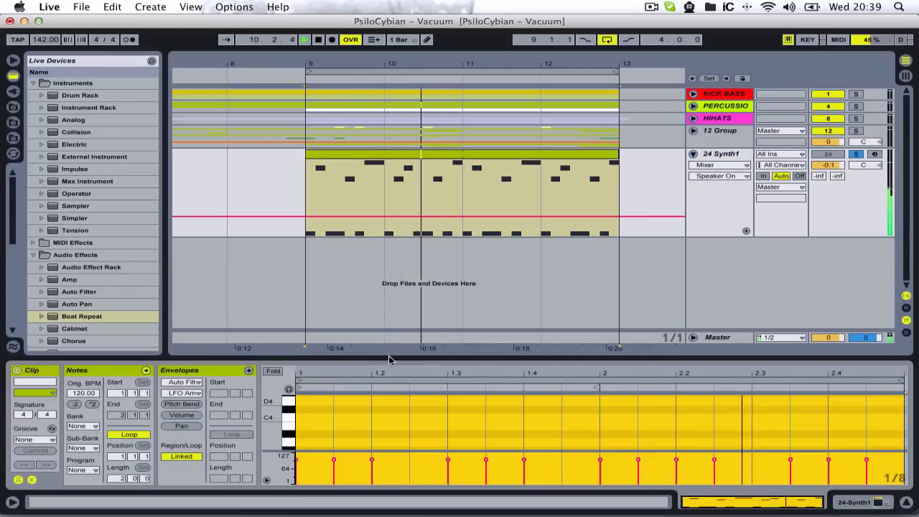
drag(392, 358, 261, 6)
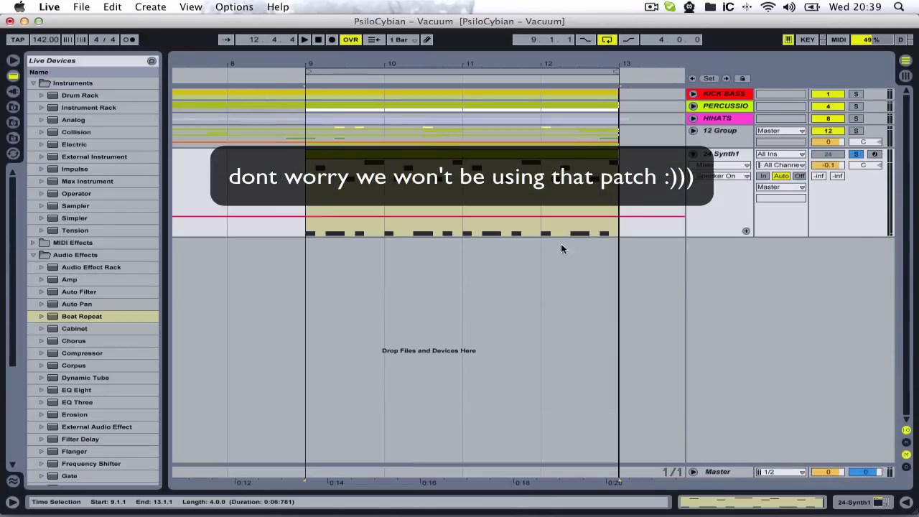
Load the PSY ARPATRON preset from soundbank00 into Synth1 and play the loop with it.
double_click(720, 154)
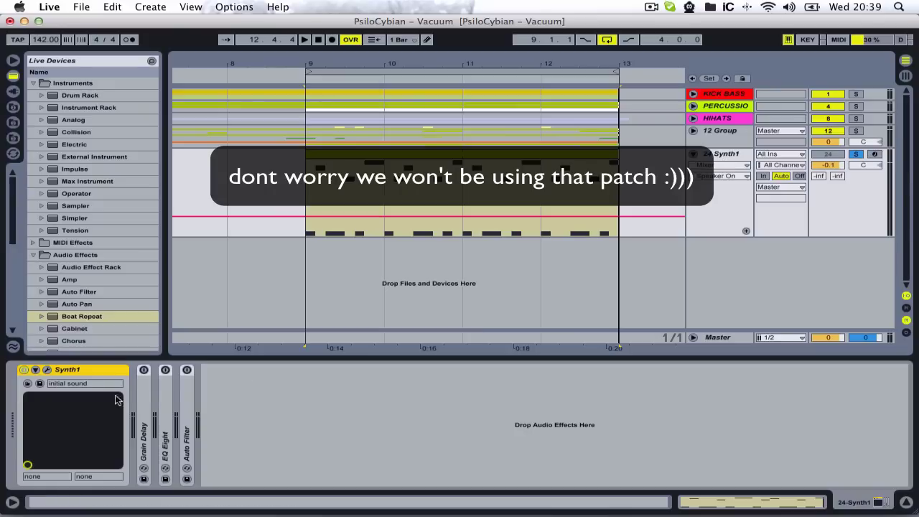
click(48, 370)
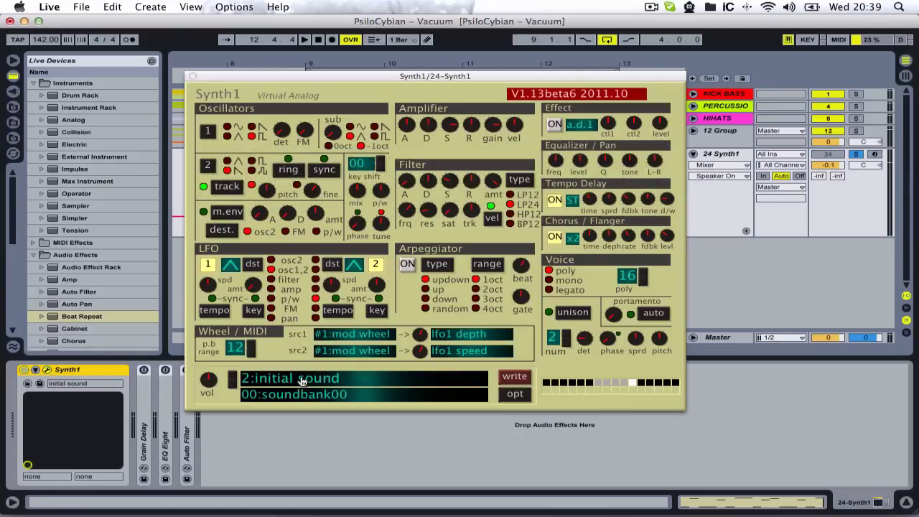
click(365, 379)
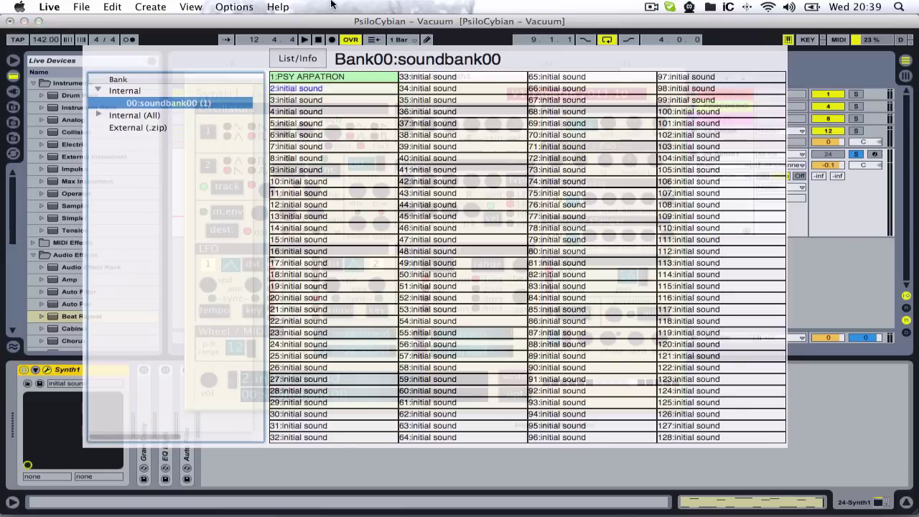
click(320, 76)
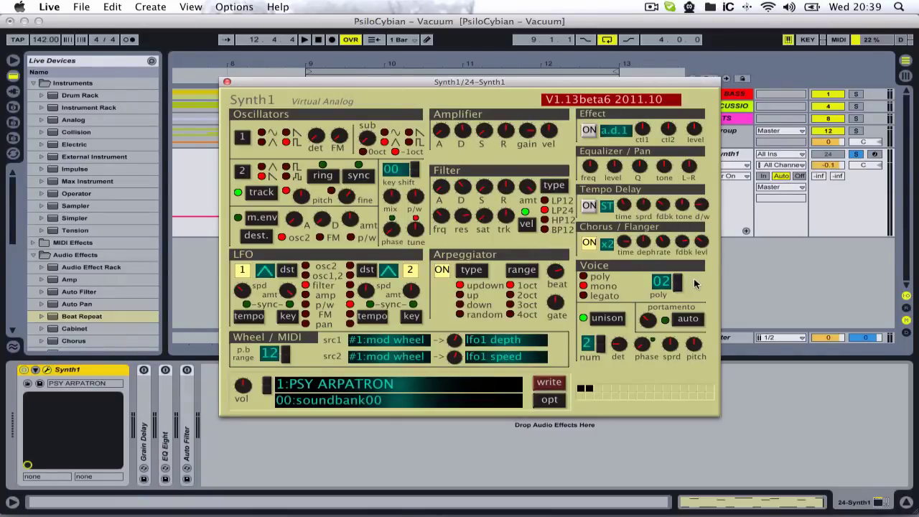
click(227, 85)
key(space)
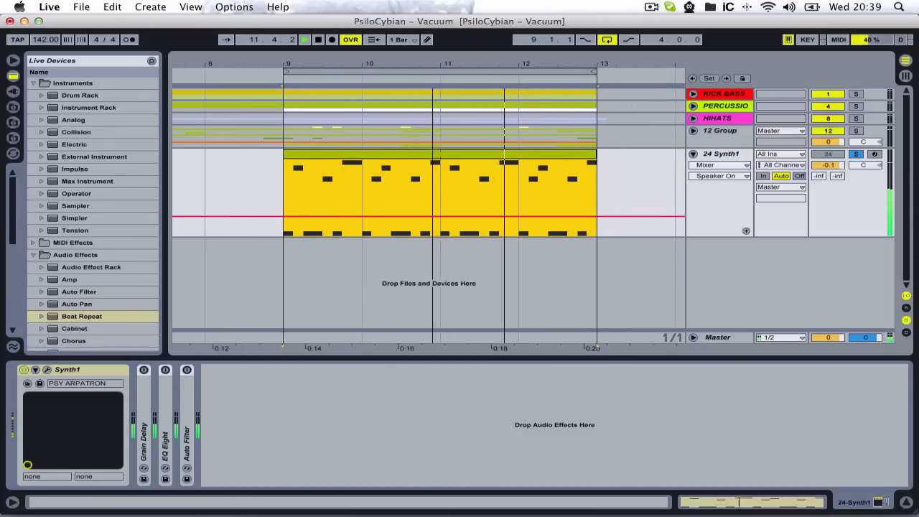
Enable Grain Delay, EQ Eight and Auto Filter on the Synth1 track, checking the EQ's low-cut bands during playback.
double_click(142, 404)
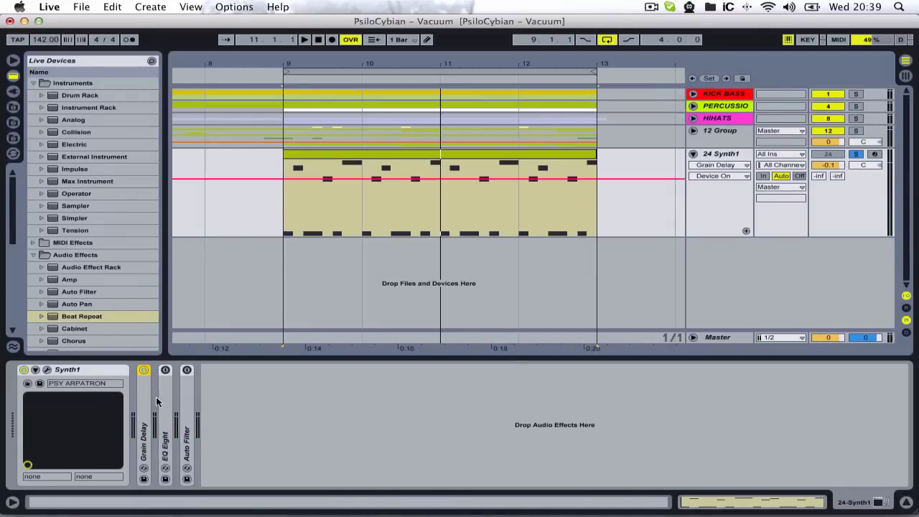
double_click(164, 402)
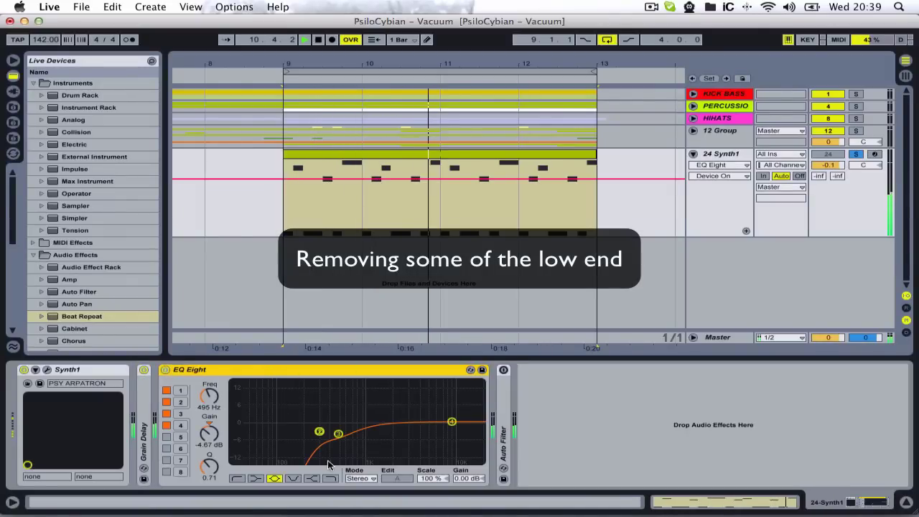
click(182, 403)
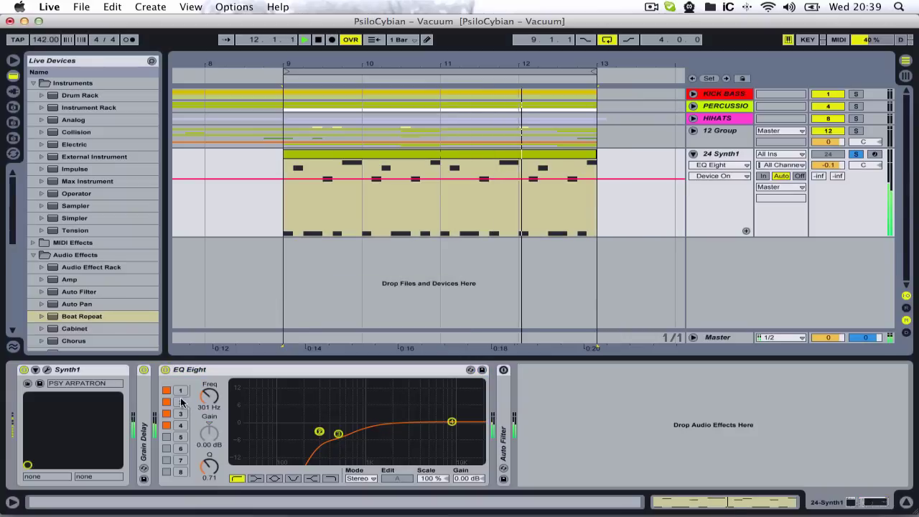
click(181, 391)
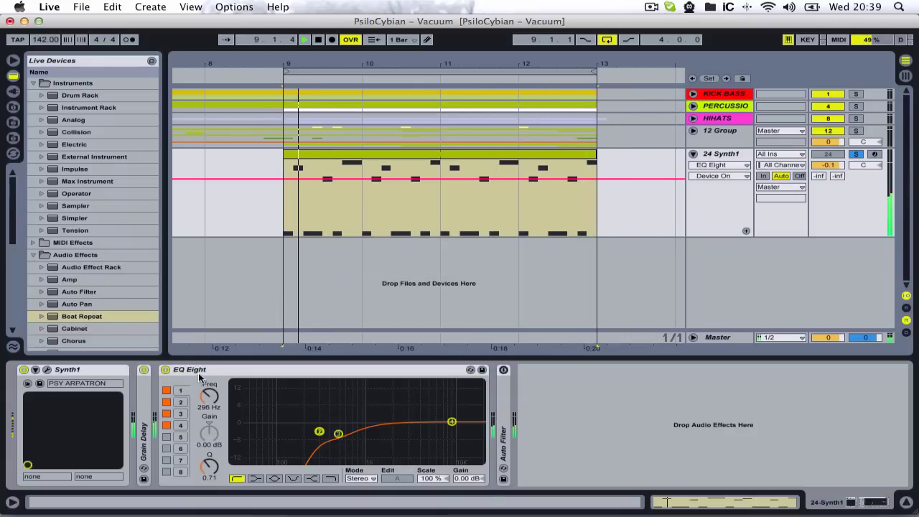
double_click(204, 372)
key(space)
double_click(189, 393)
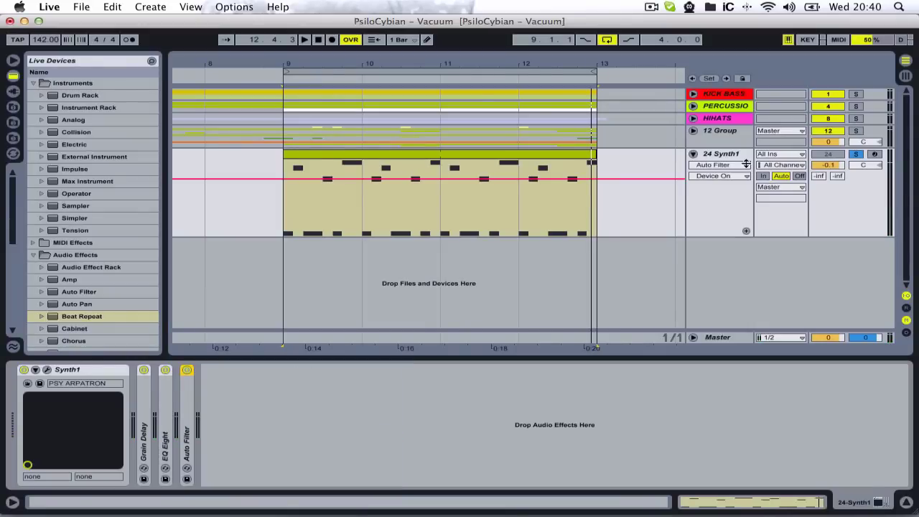
Freeze the 24 Synth1 track and bounce its clip onto a new audio track at bar 9.
right_click(733, 156)
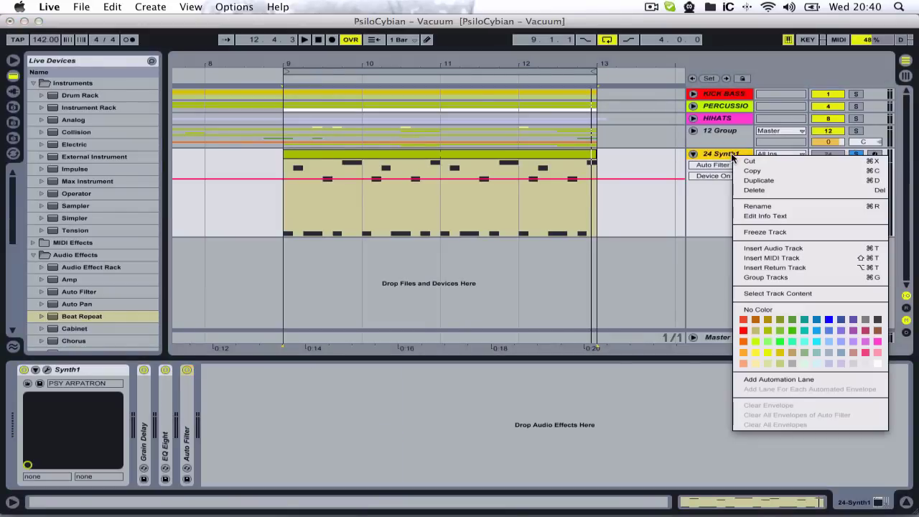
click(778, 235)
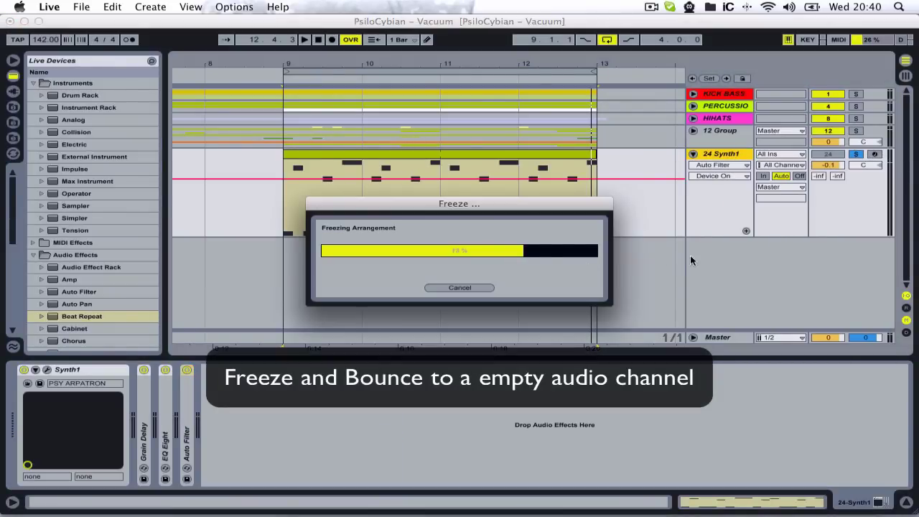
right_click(725, 271)
click(743, 273)
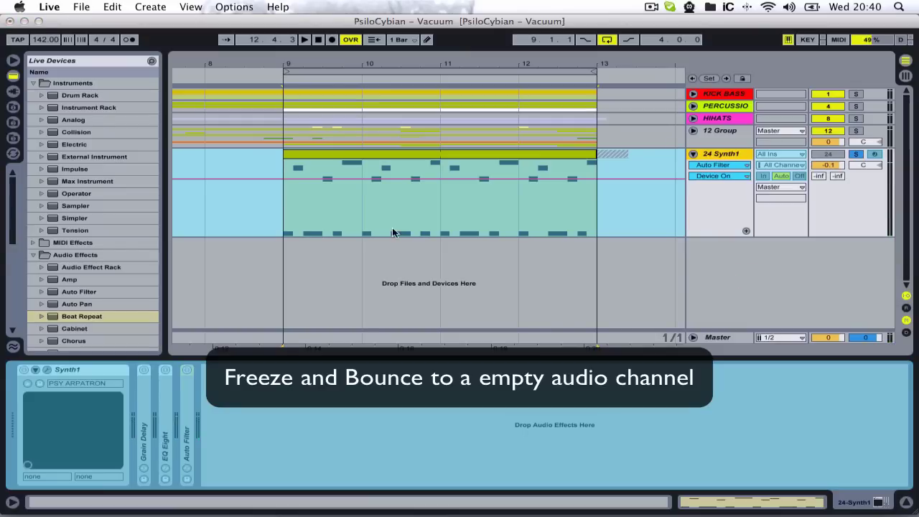
drag(349, 158, 351, 243)
click(693, 244)
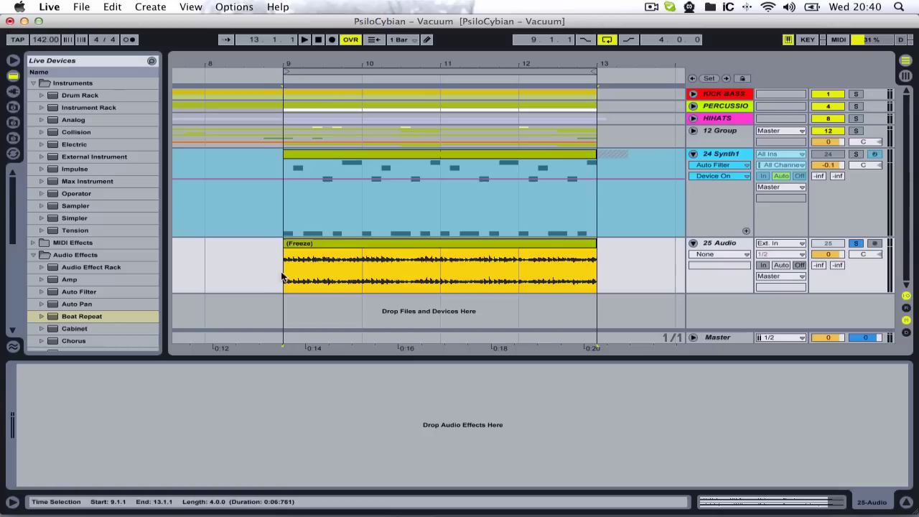
click(282, 278)
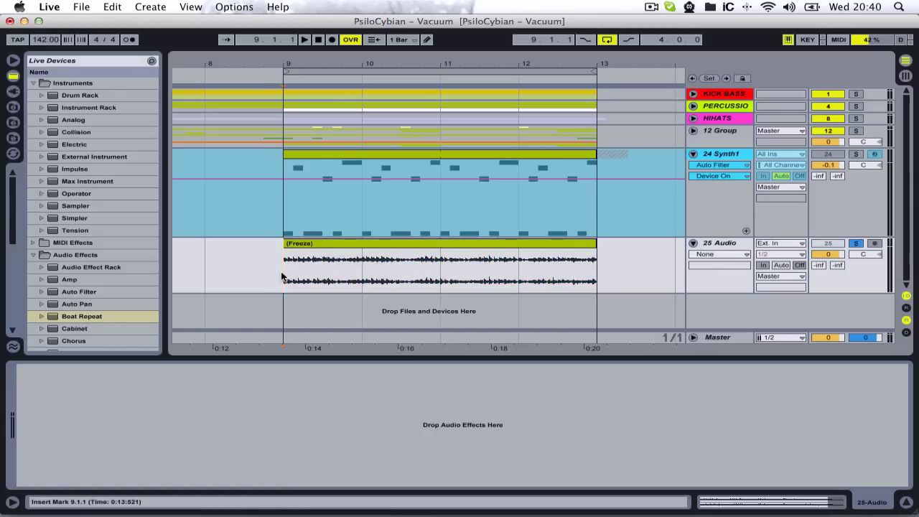
Slice the frozen audio clip to a new MIDI track at 1/16 resolution.
right_click(722, 248)
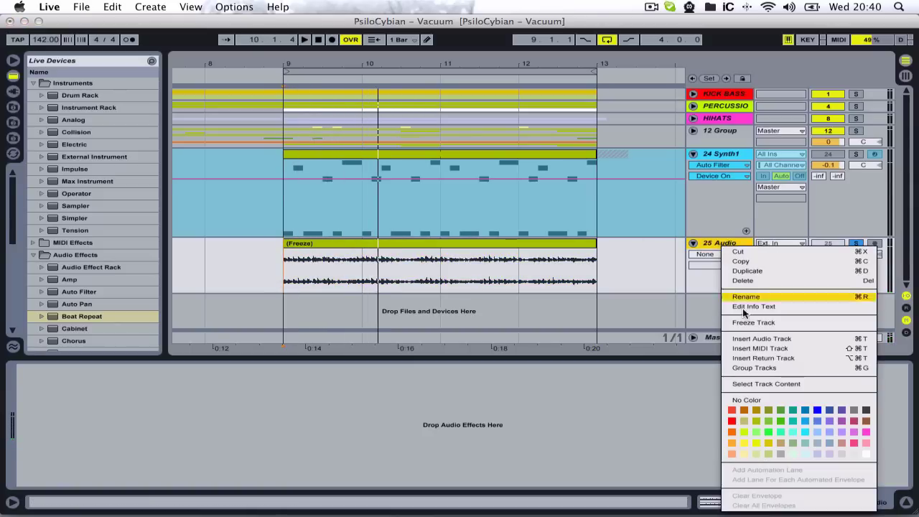
click(734, 387)
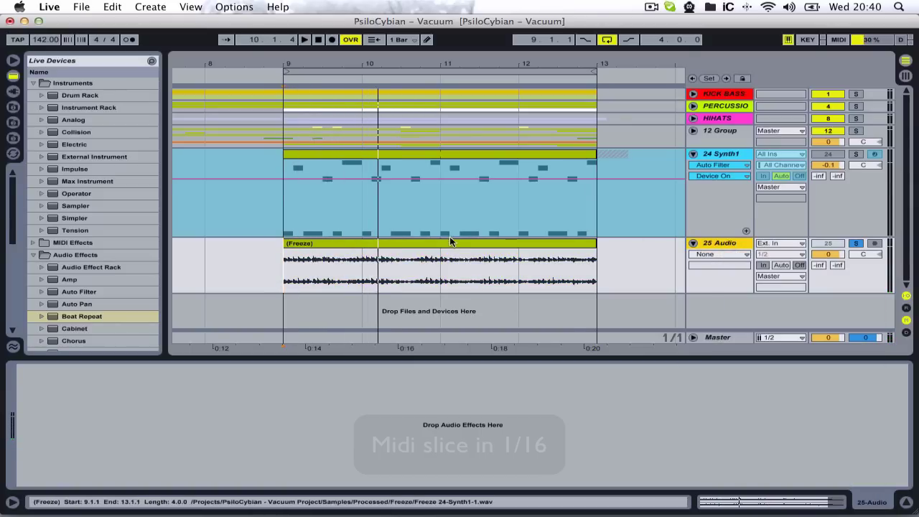
right_click(451, 247)
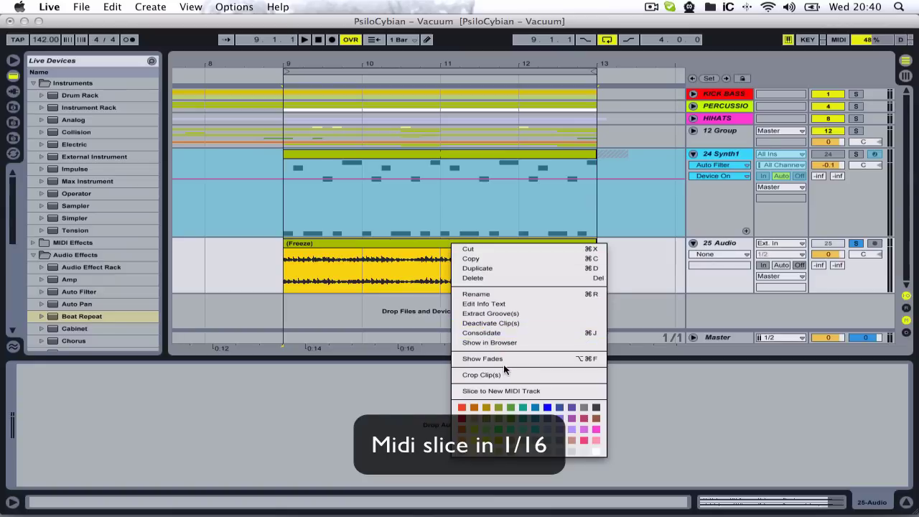
click(506, 391)
click(490, 228)
click(490, 229)
click(423, 287)
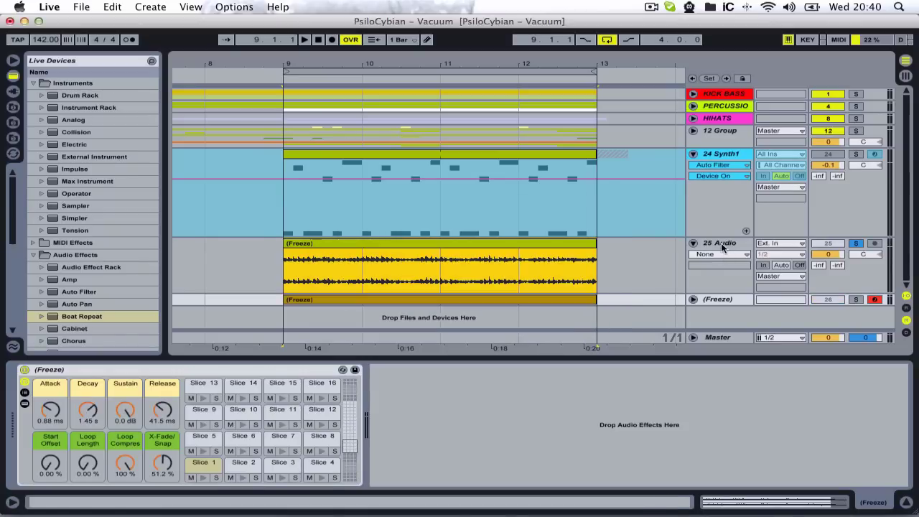
Delete the 25 Audio track and solo the sliced (Freeze) MIDI track.
click(722, 244)
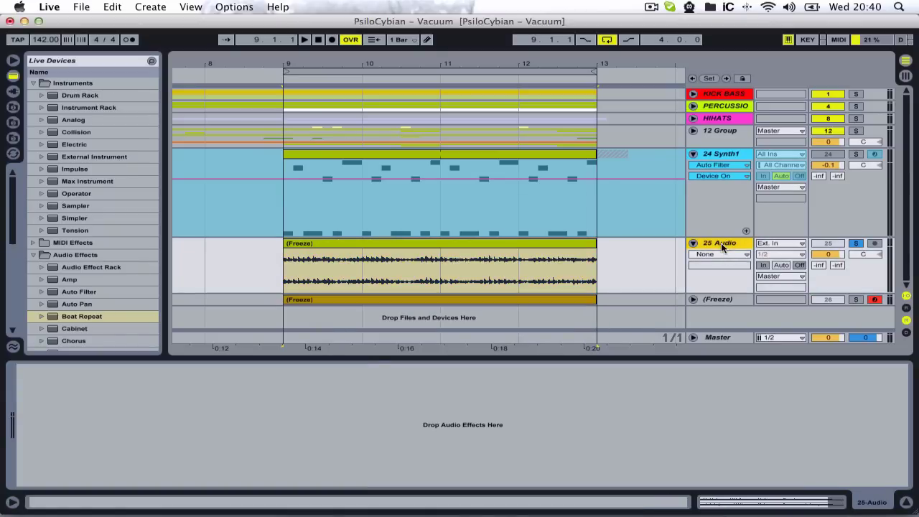
key(Delete)
click(853, 245)
Set the sliced rack's attack to 0.00 ms, decay to 430 ms and sustain to -inf dB during playback.
key(space)
drag(123, 407, 59, 427)
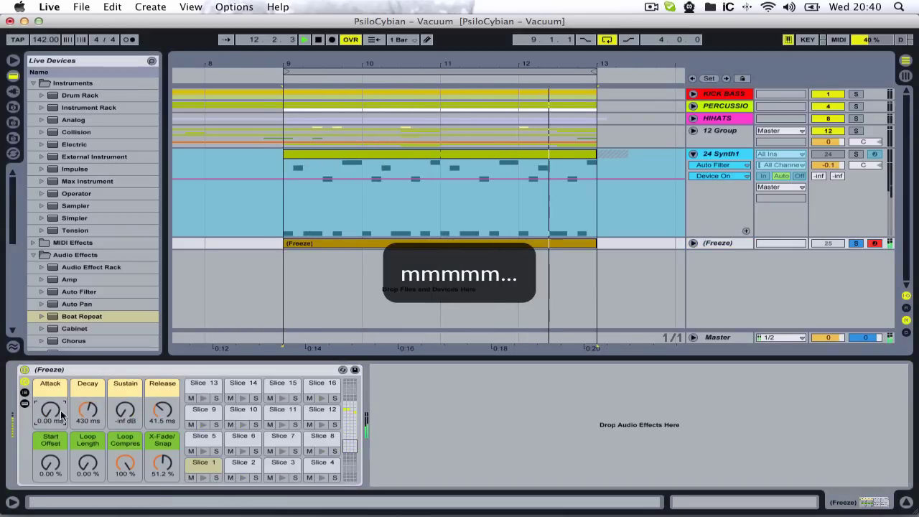
Raise the sliced track's send A for reverb and set its volume to 3.5 dB in the mixer.
key(Tab)
drag(458, 156, 460, 145)
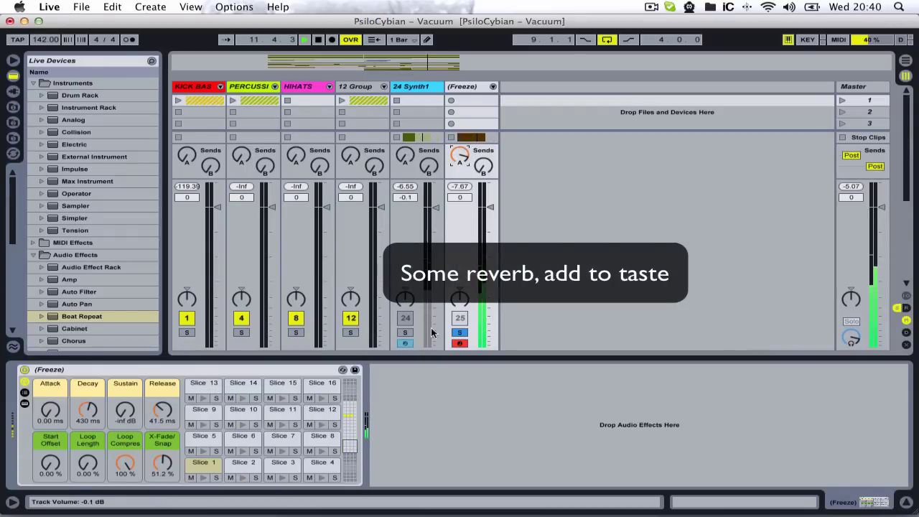
drag(490, 207, 486, 137)
click(460, 333)
drag(489, 175, 487, 169)
Audition the sliced track in the full mix and raise its B-HALL send to about -20 dB, leaving the track soloed.
key(space)
click(455, 334)
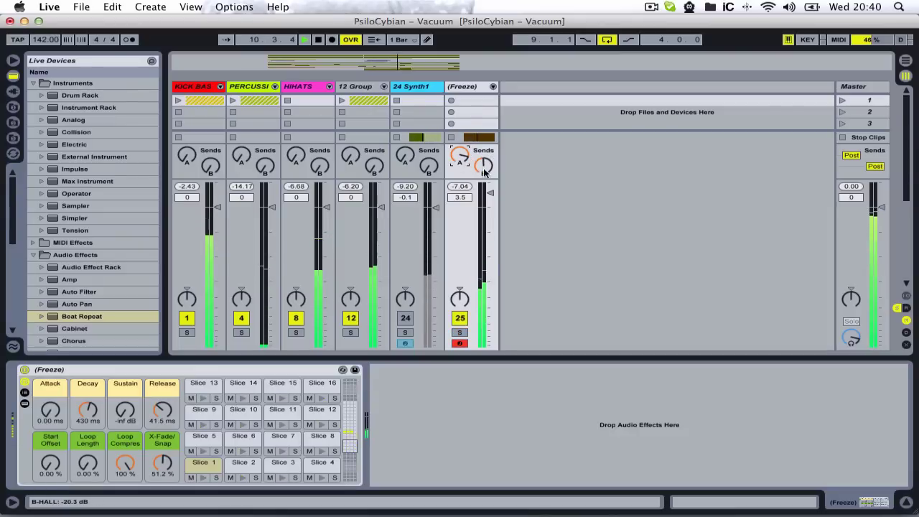
click(460, 332)
key(space)
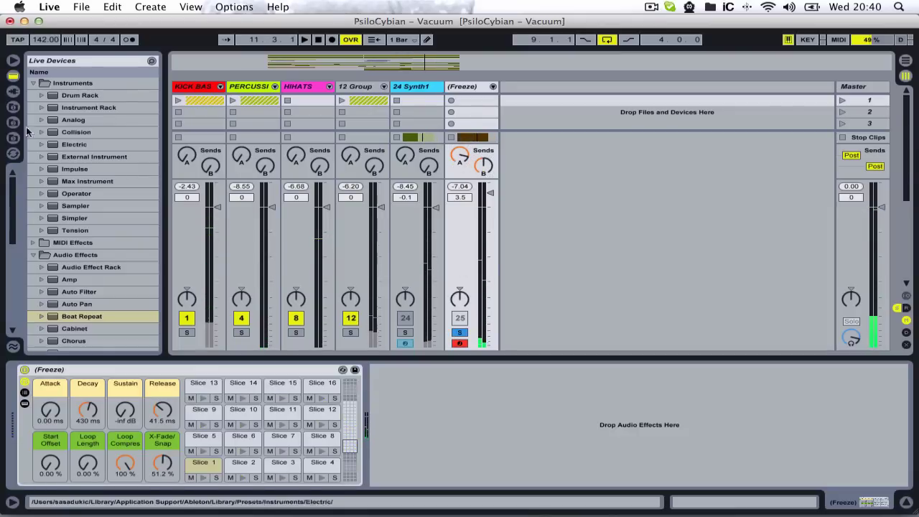
Add Auto Pan to the sliced track with a 90% amount and a tempo-synced rate of 2.
click(10, 77)
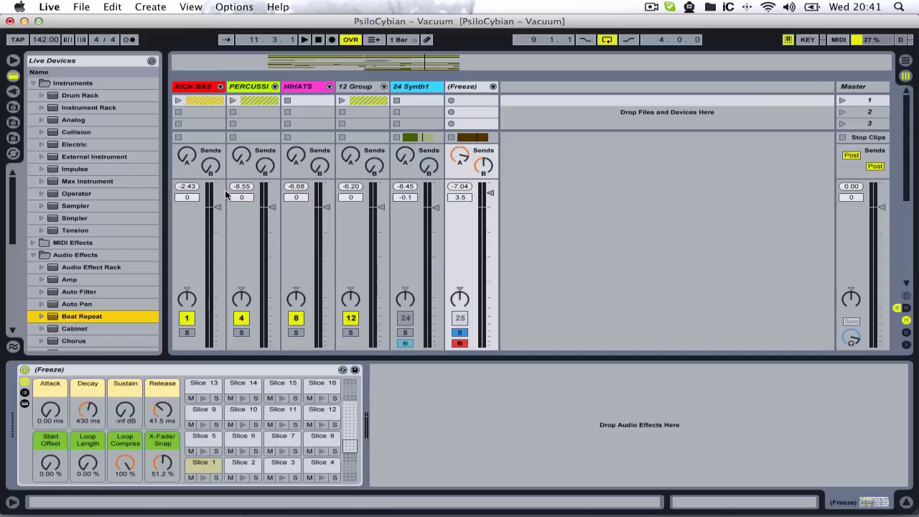
click(85, 305)
double_click(86, 305)
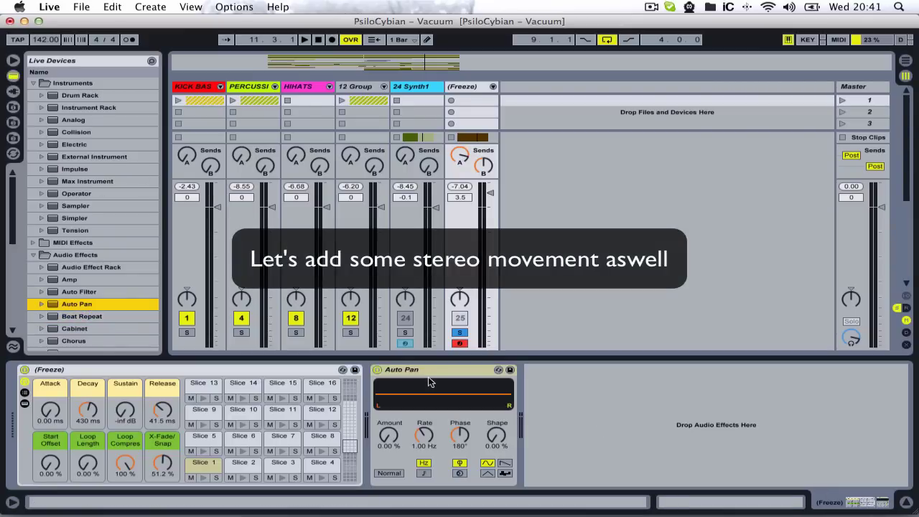
mouse_move(389, 436)
mouse_down()
mouse_move(389, 455)
mouse_move(388, 434)
mouse_up()
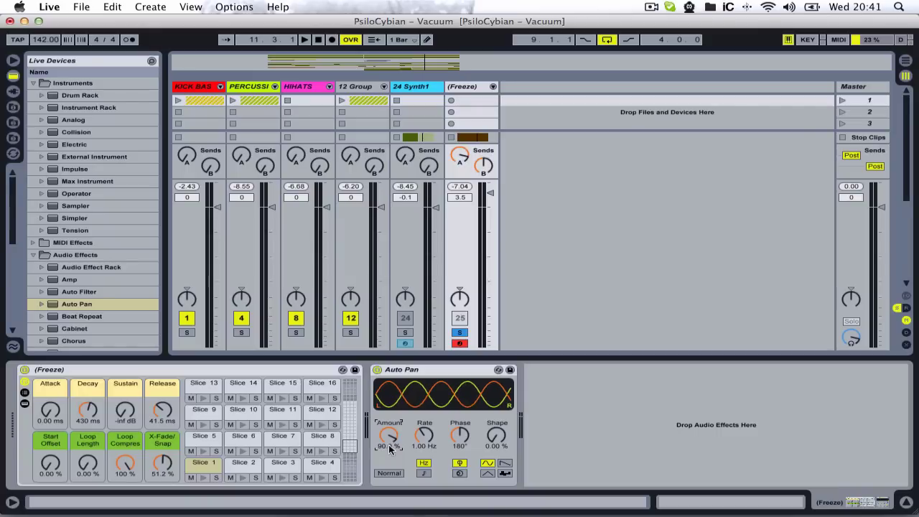
key(space)
click(423, 473)
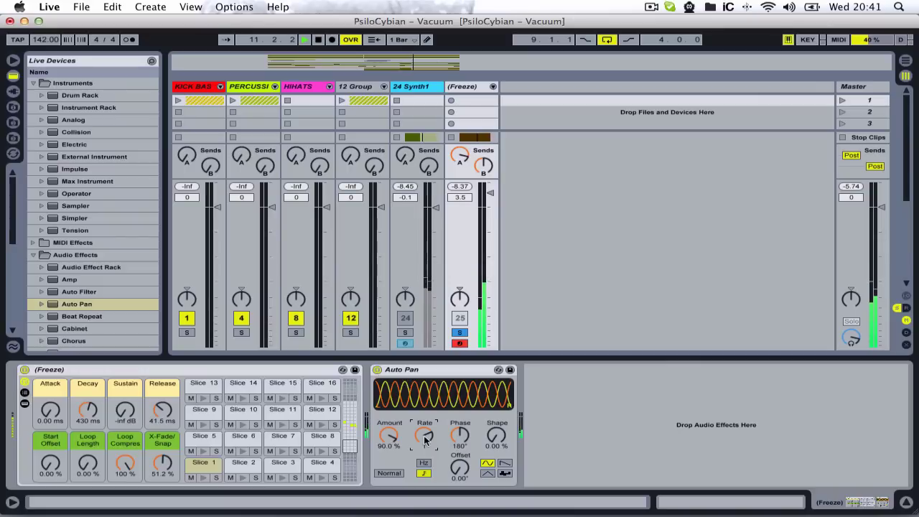
drag(424, 436, 424, 425)
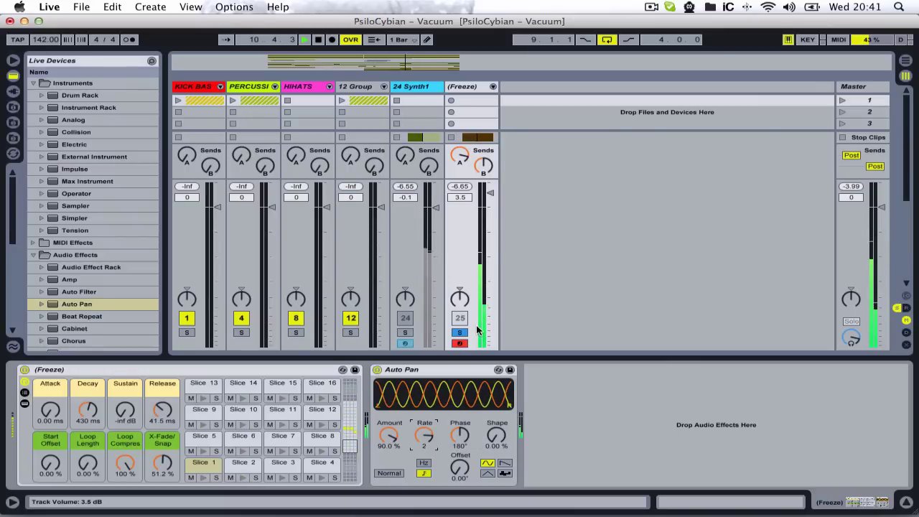
Unsolo the sliced track and set its volume to 4.8 dB.
click(459, 333)
drag(491, 192, 492, 189)
key(Tab)
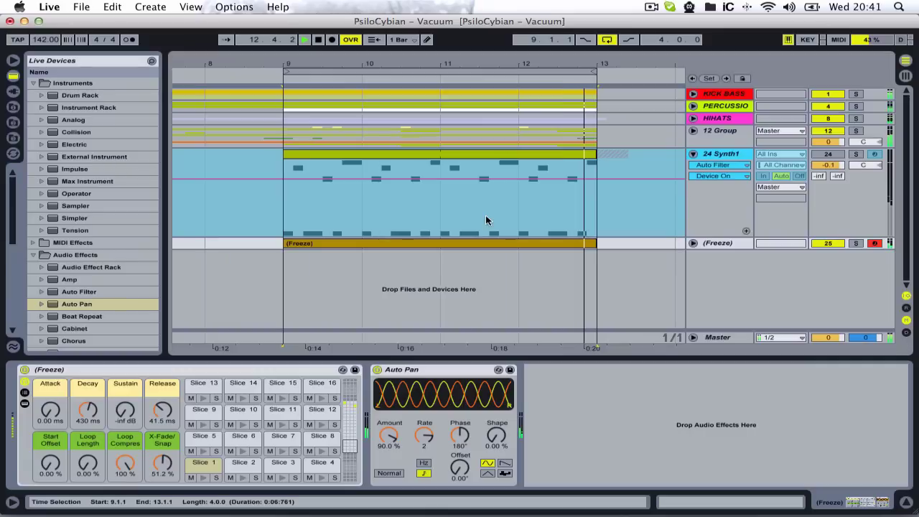
mouse_move(412, 64)
mouse_down()
mouse_move(259, 64)
mouse_move(419, 63)
mouse_up()
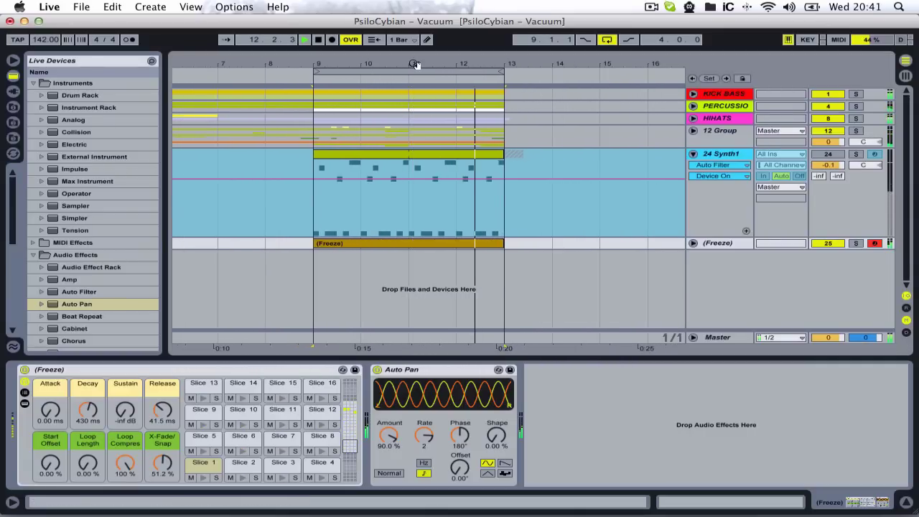
key(Tab)
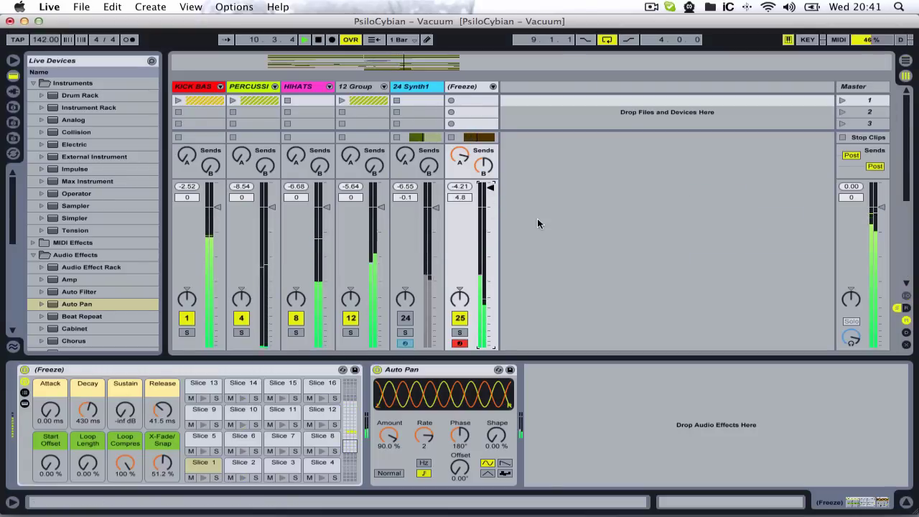
key(Tab)
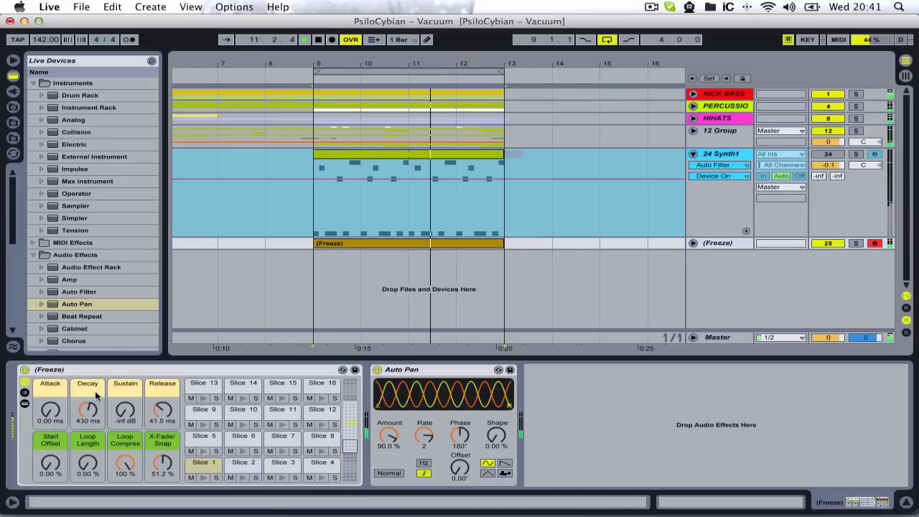
Vary the sliced rack's decay during playback, raising it to about 12.6 s and bringing it back to about 1.5 s.
click(89, 415)
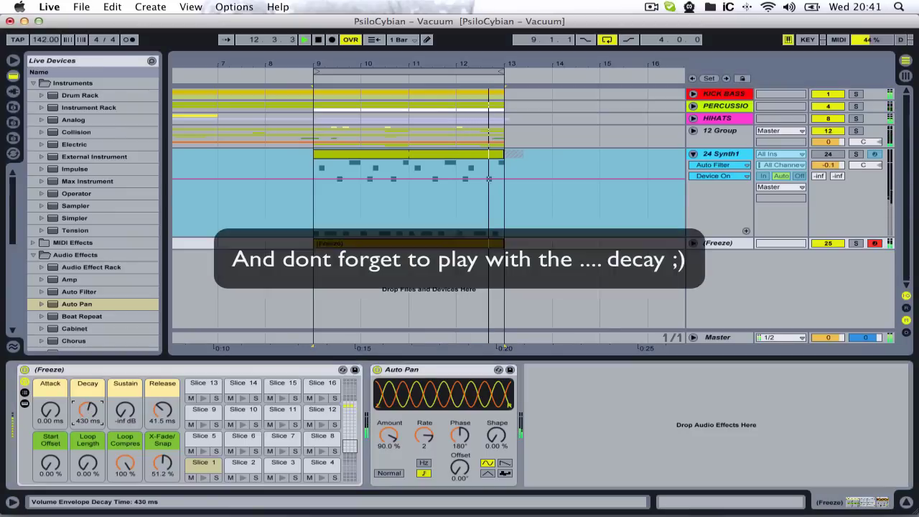
mouse_move(89, 415)
mouse_down()
mouse_move(89, 402)
mouse_move(89, 424)
mouse_up()
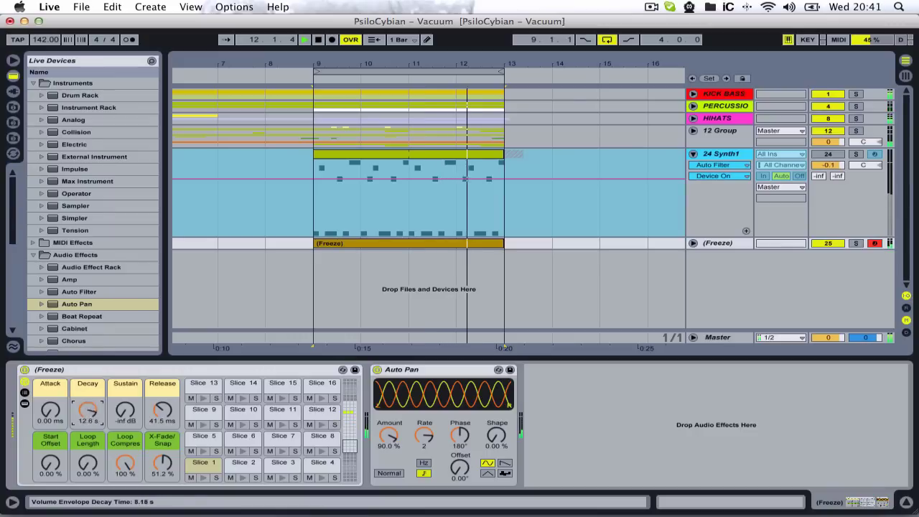
mouse_move(89, 411)
mouse_down()
mouse_move(89, 433)
mouse_move(89, 415)
mouse_up()
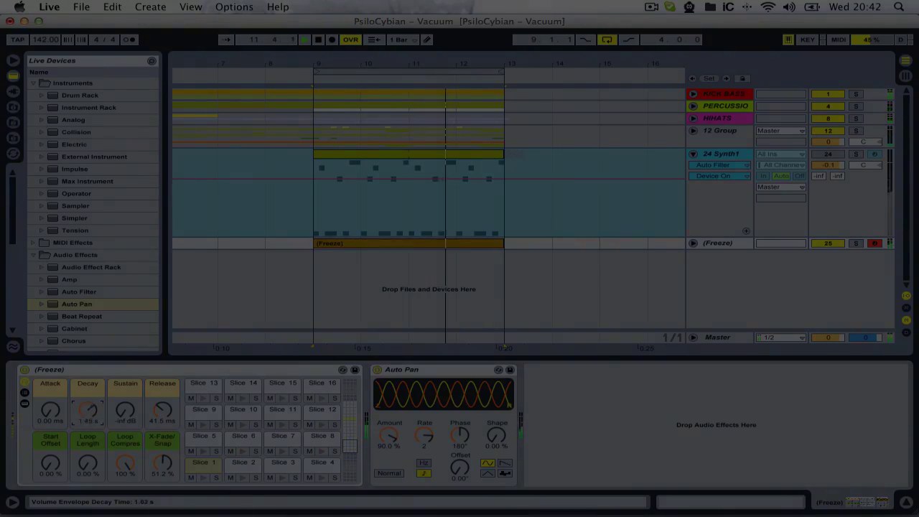